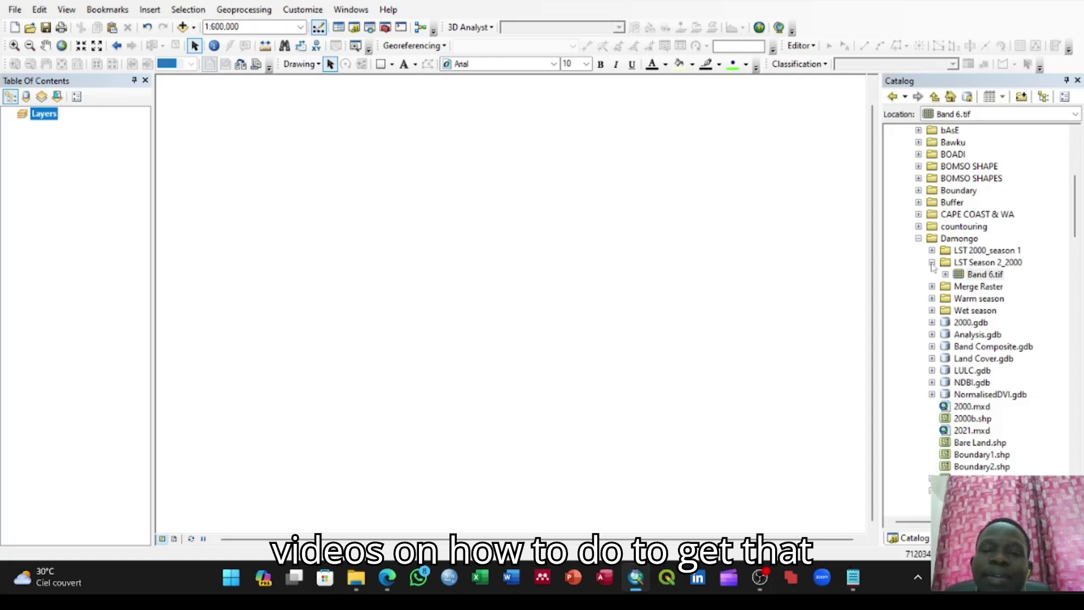
Add Land Surface Temperature.tif from the Wet season folder in Damongo to the map
click(931, 263)
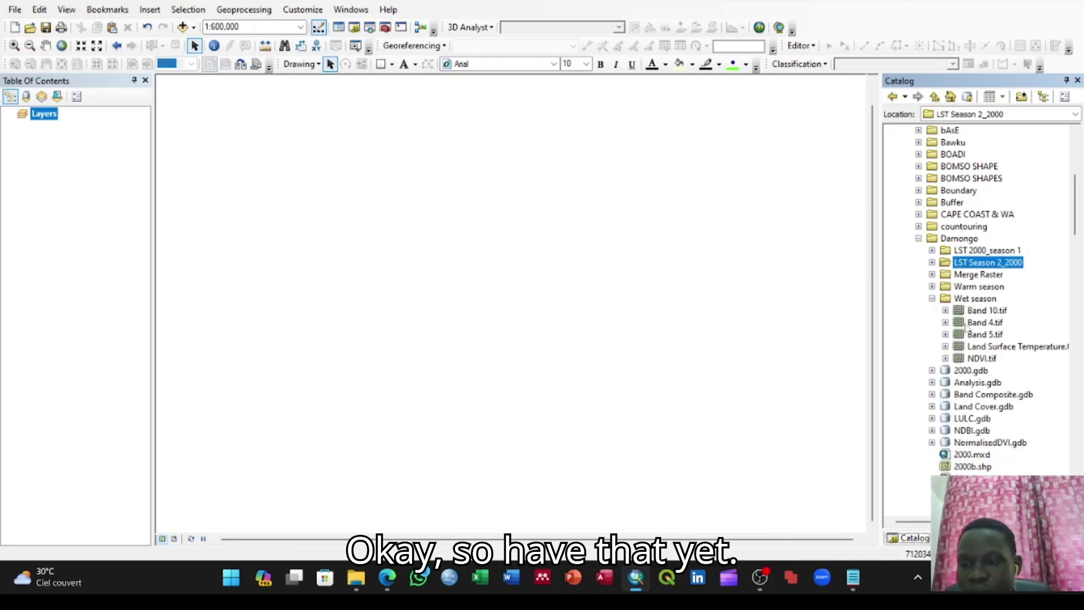
drag(994, 346, 650, 322)
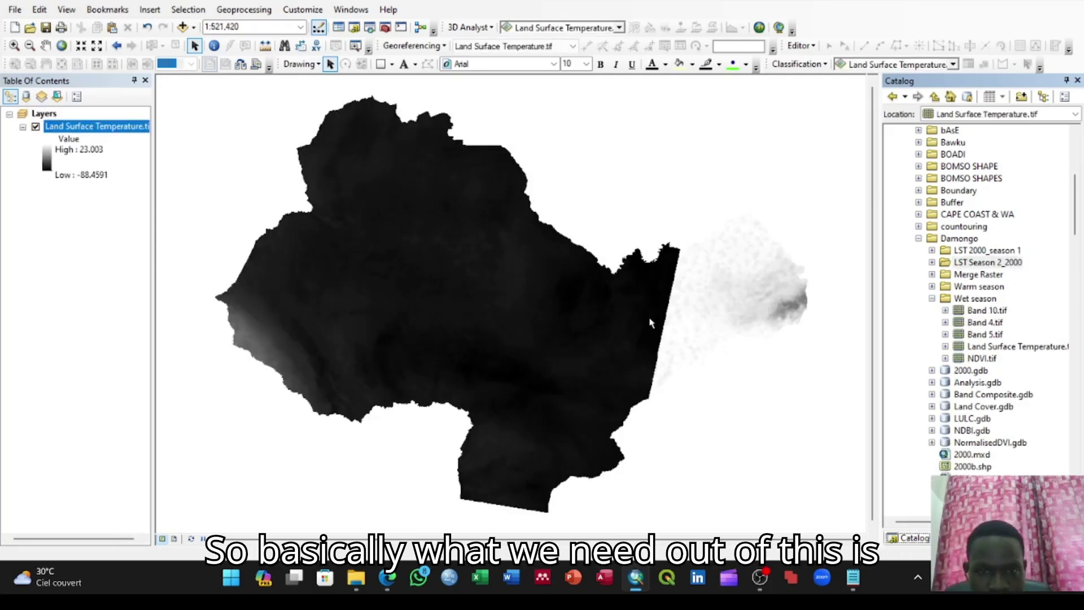
scroll(651, 322, up, 2)
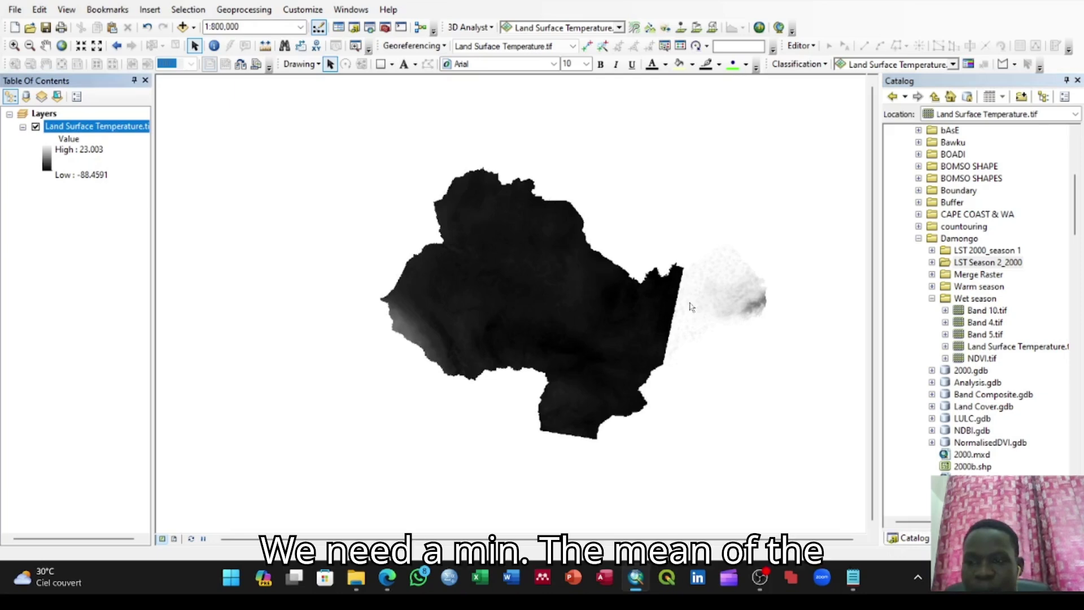
scroll(686, 299, down, 1)
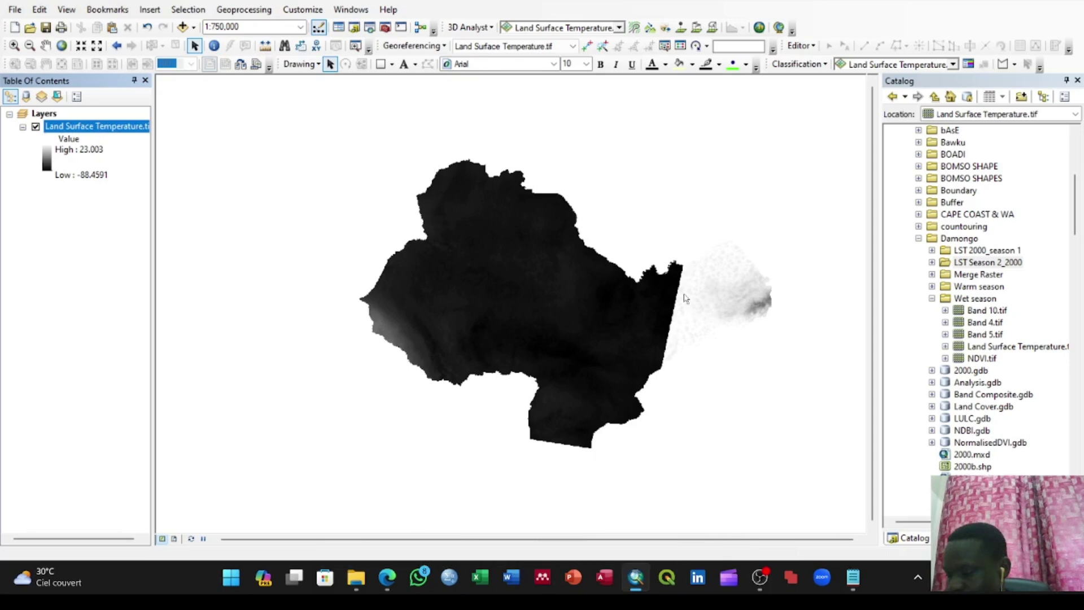
Examine the histogram statistics of the Land Surface Temperature layer for its mean and standard deviation
click(98, 127)
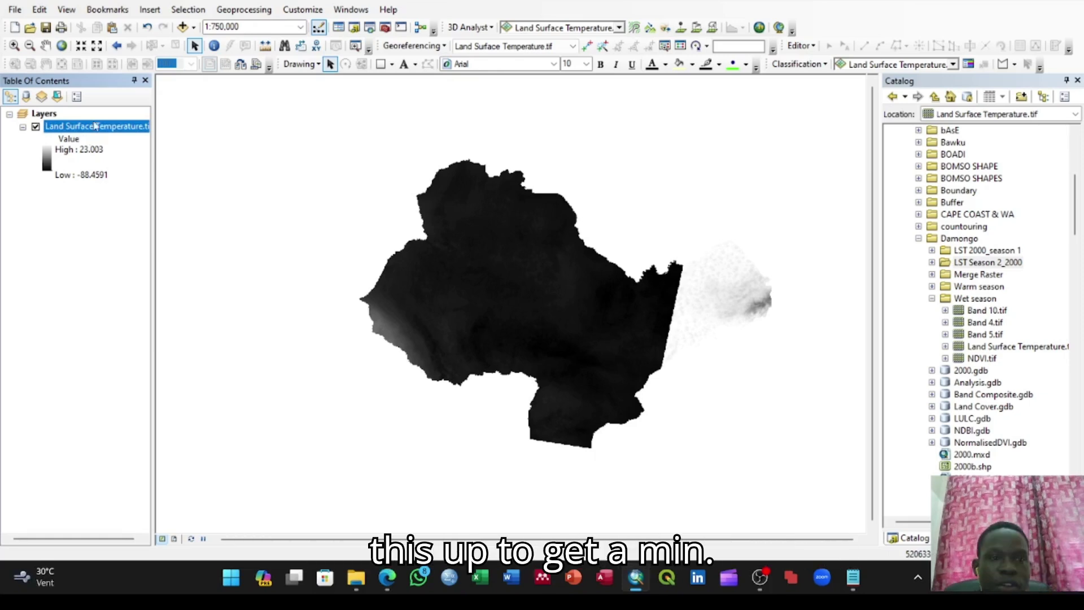
double_click(96, 126)
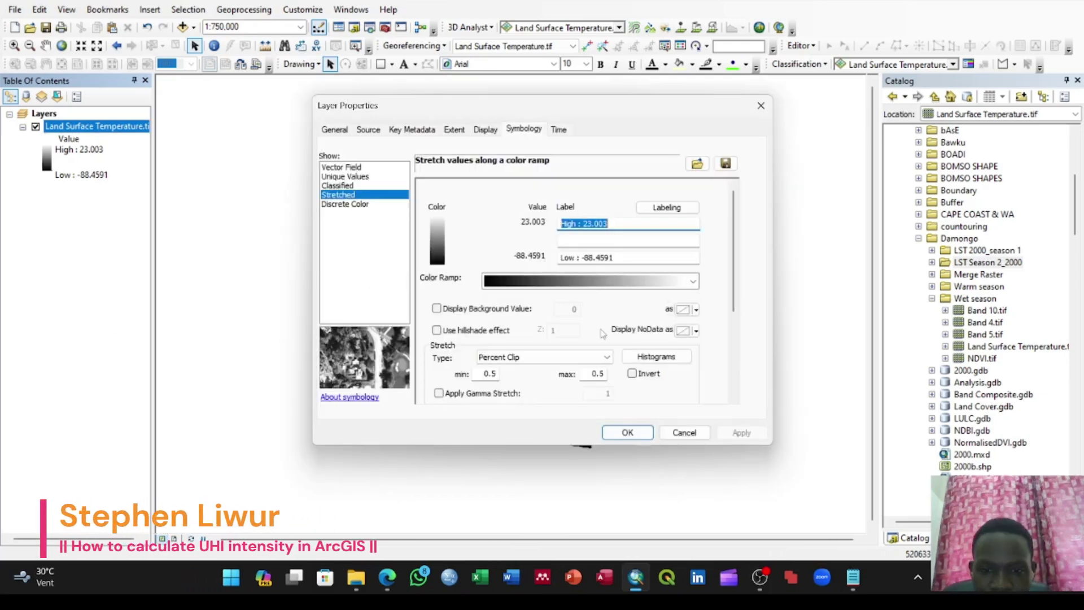
click(654, 361)
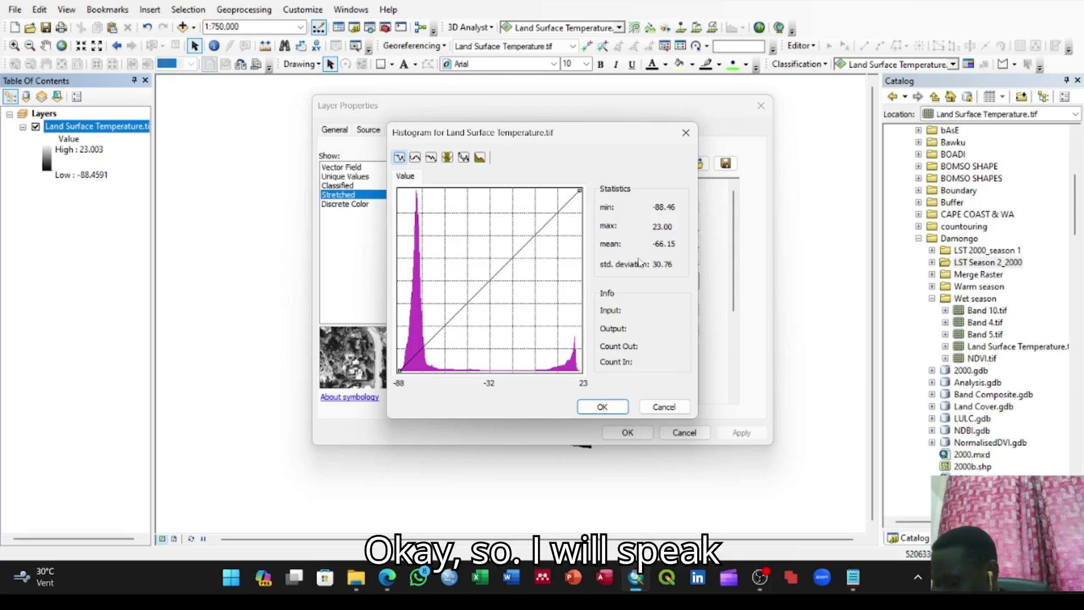
click(686, 132)
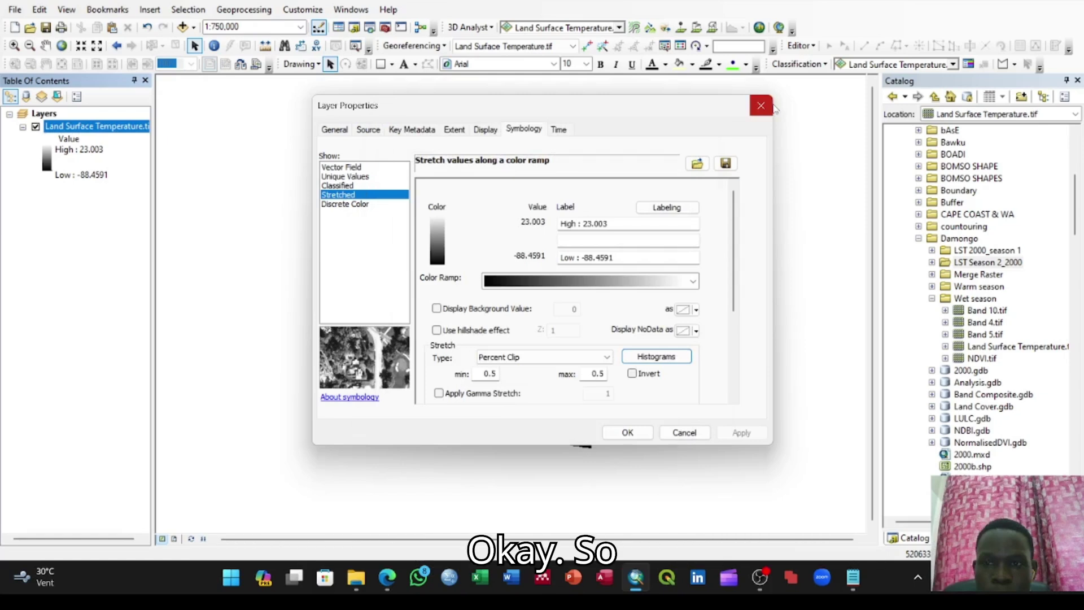
click(762, 105)
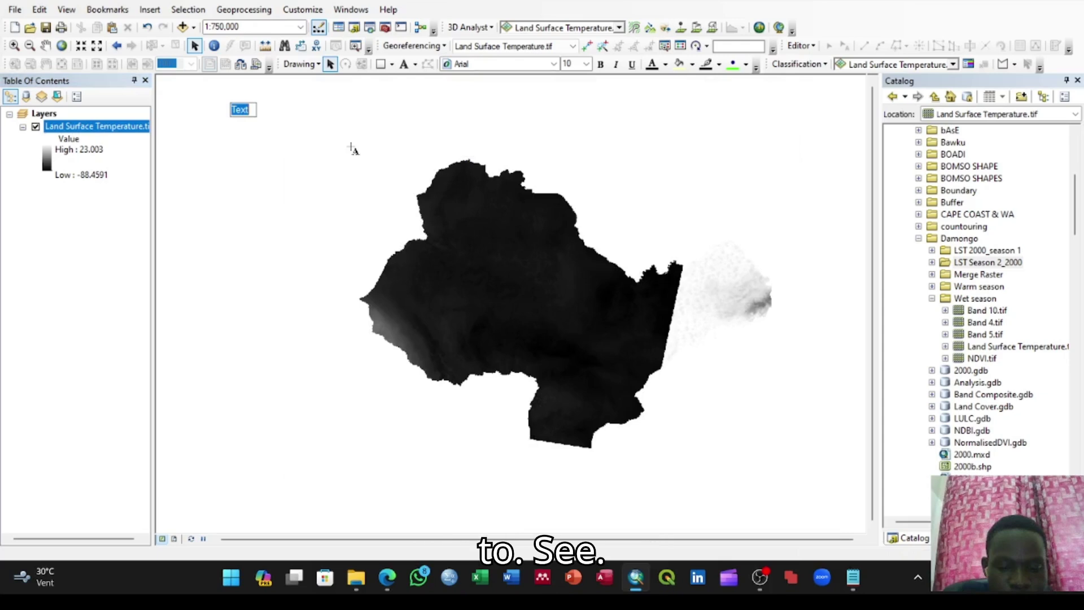
Write the formula "UHI = (T-Tm)/Tsd" as a text element on the empty map area near the raster
text(UHI = T)
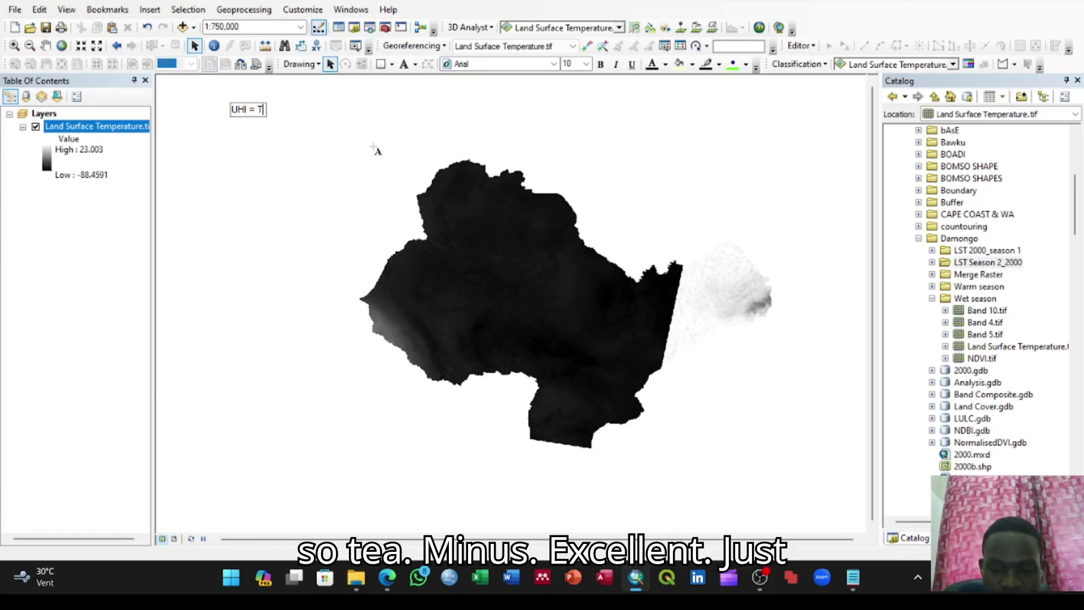
text(-)
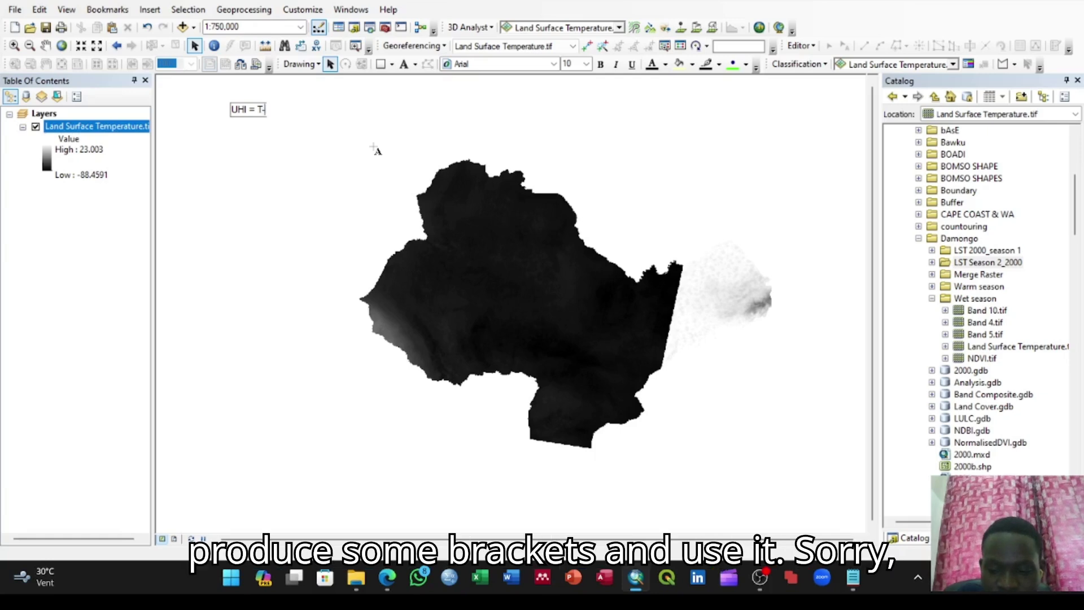
key(BackSpace)
key(BackSpace)
text(()
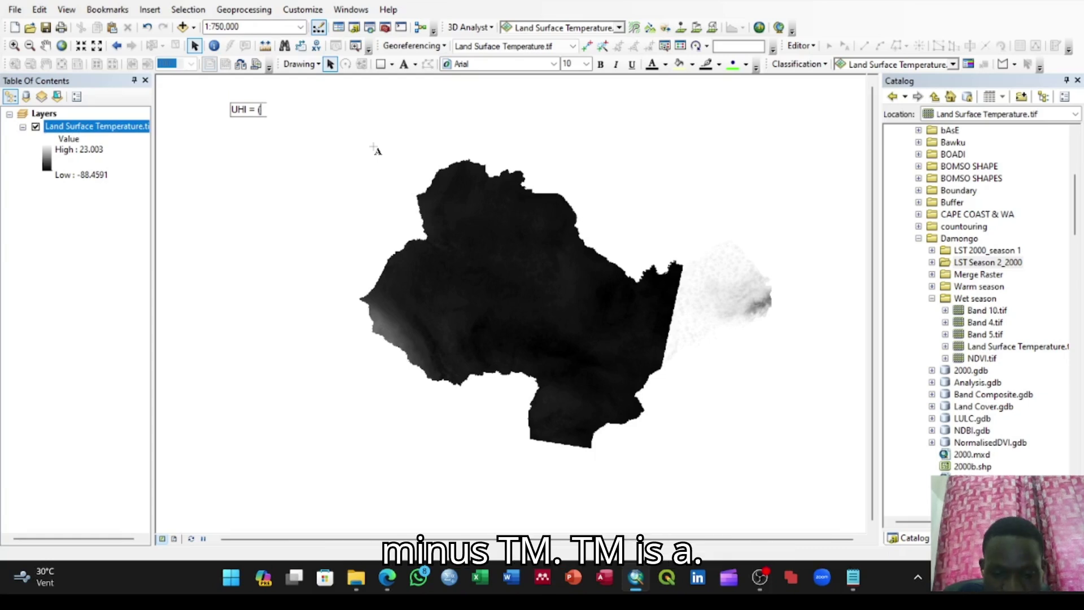
text(T-Tm)
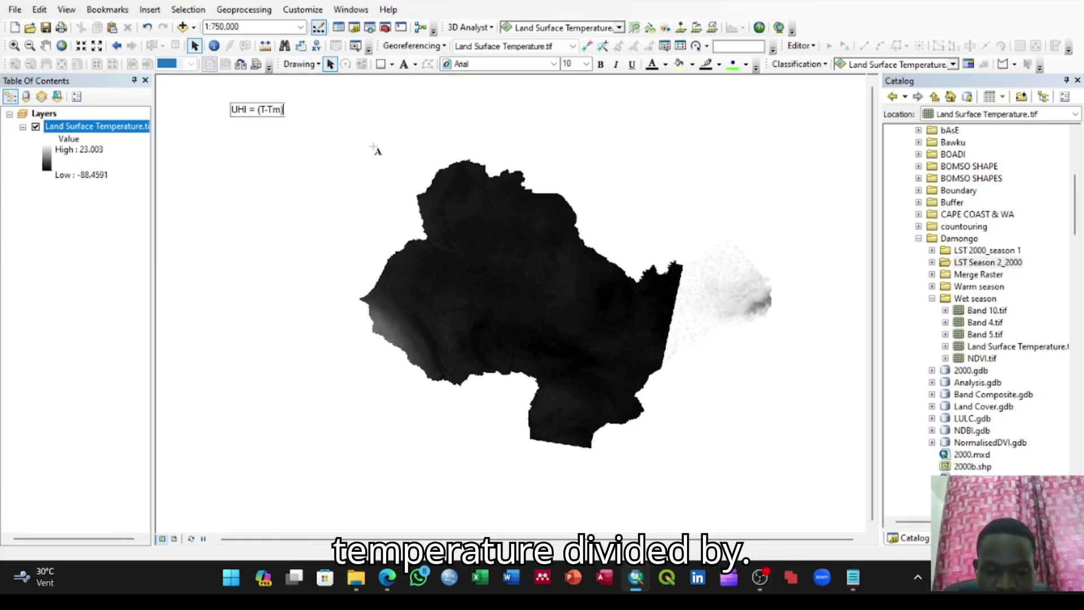
text(/)
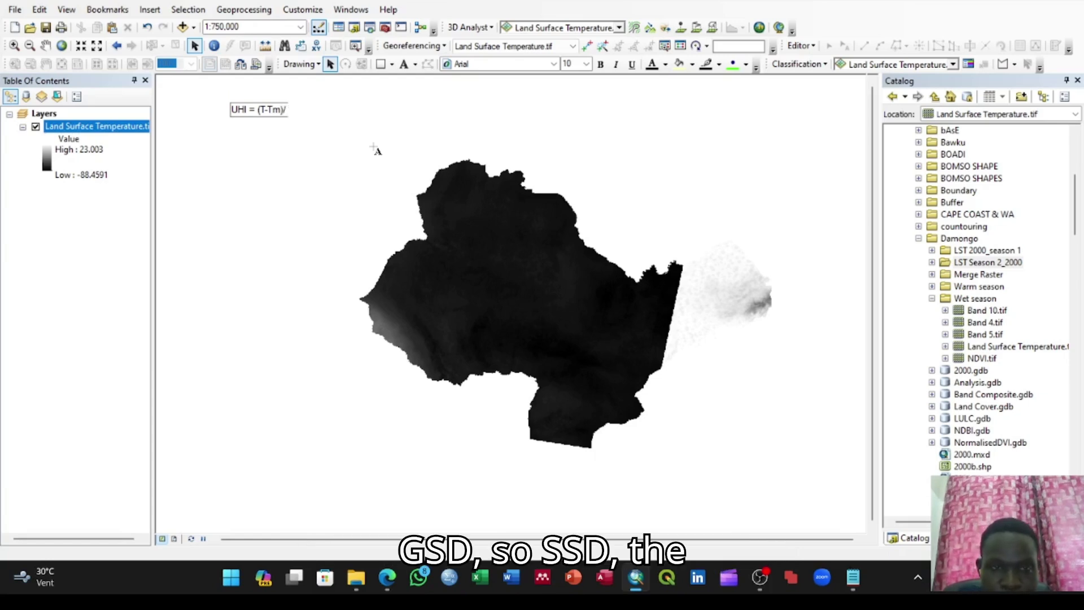
text(Tsd)
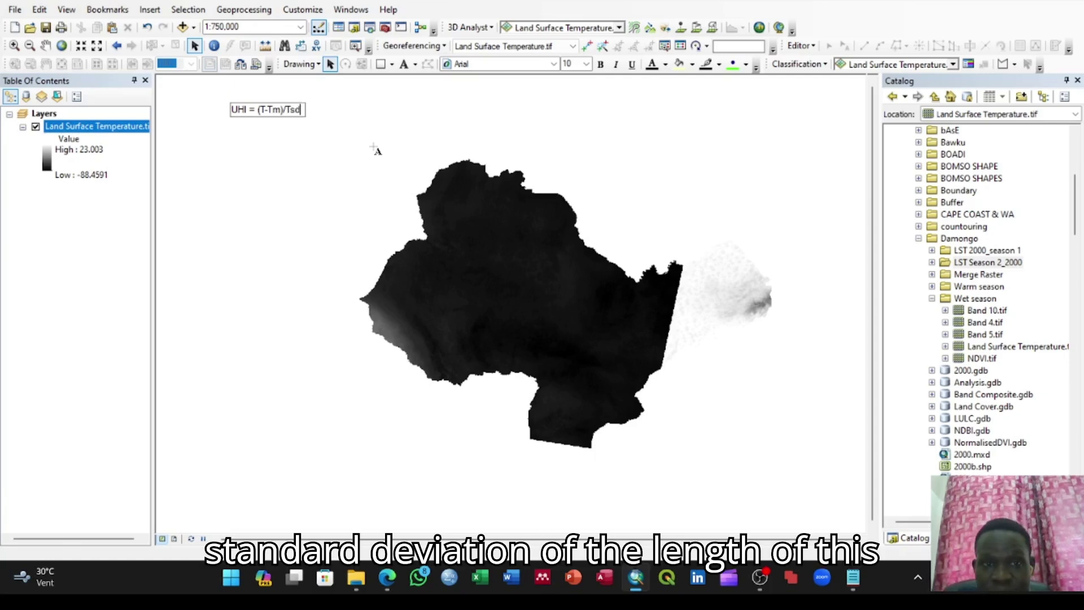
click(300, 145)
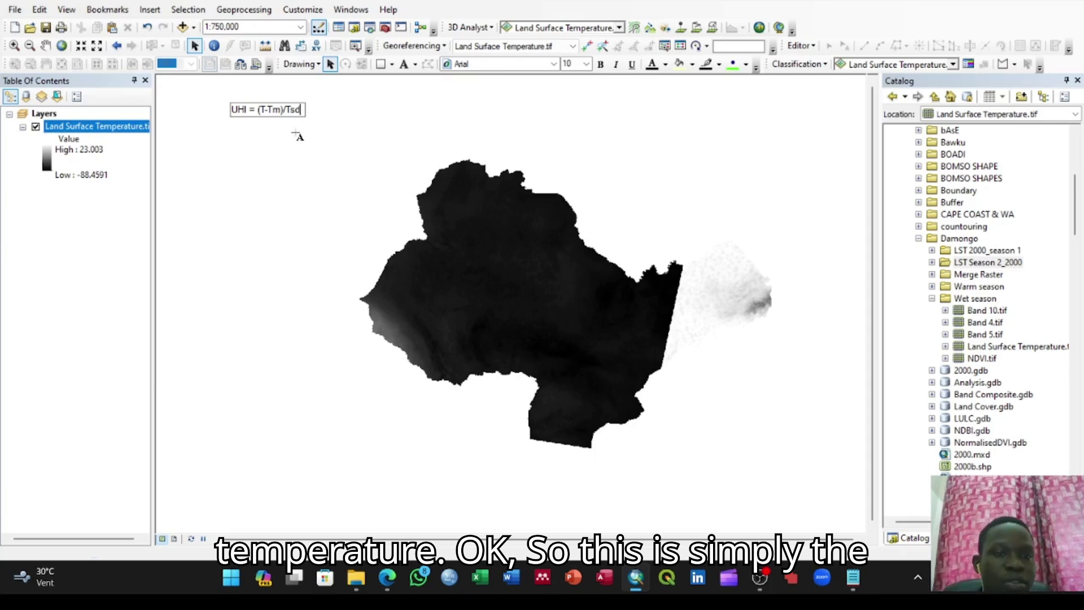
Move the formula text above the raster and delete it
click(286, 113)
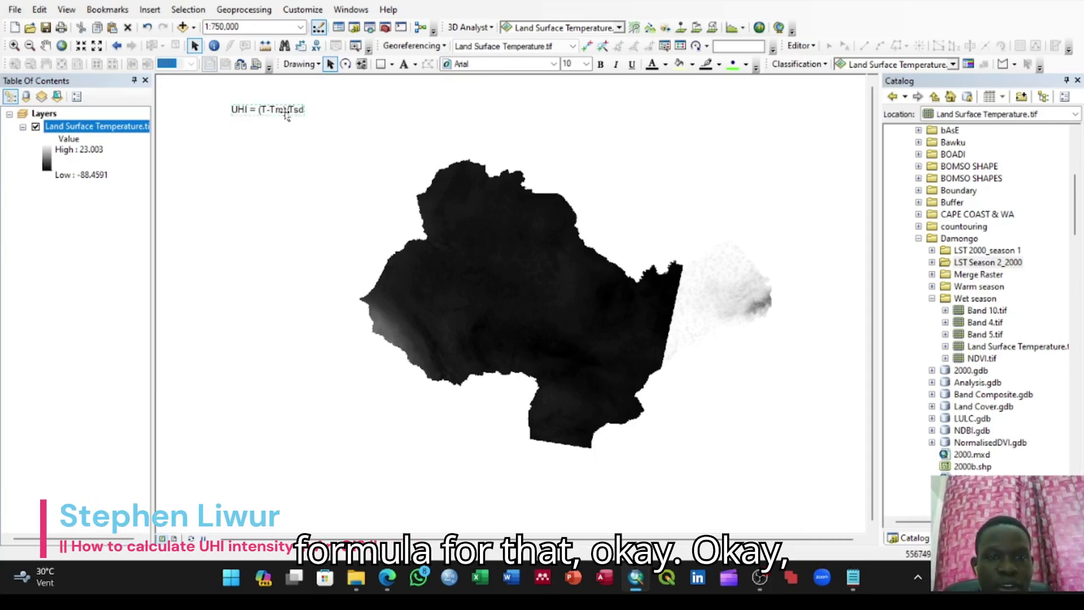
drag(287, 113, 461, 120)
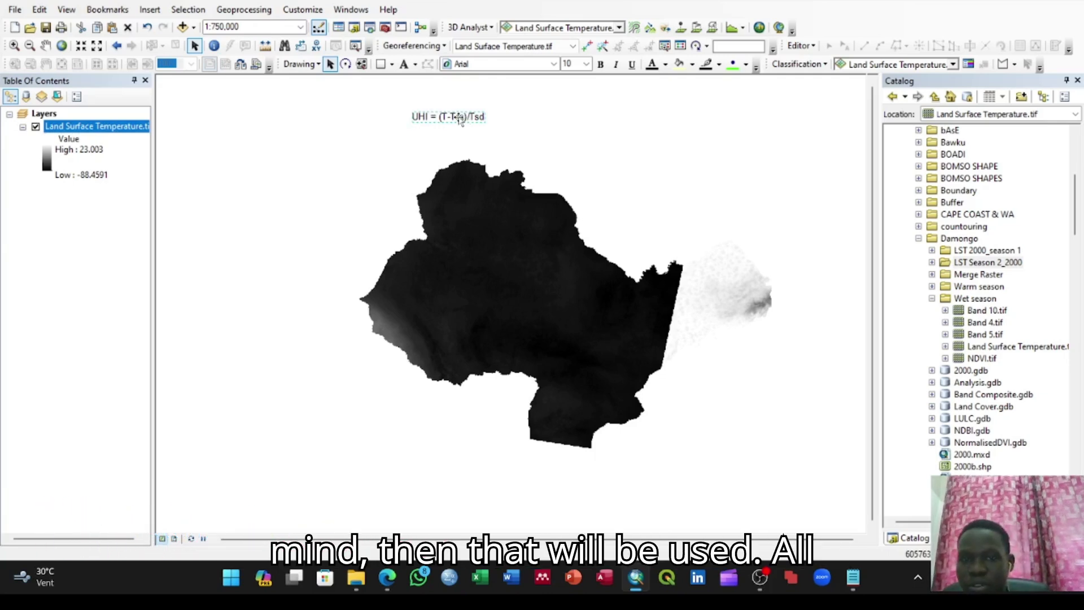
key(Delete)
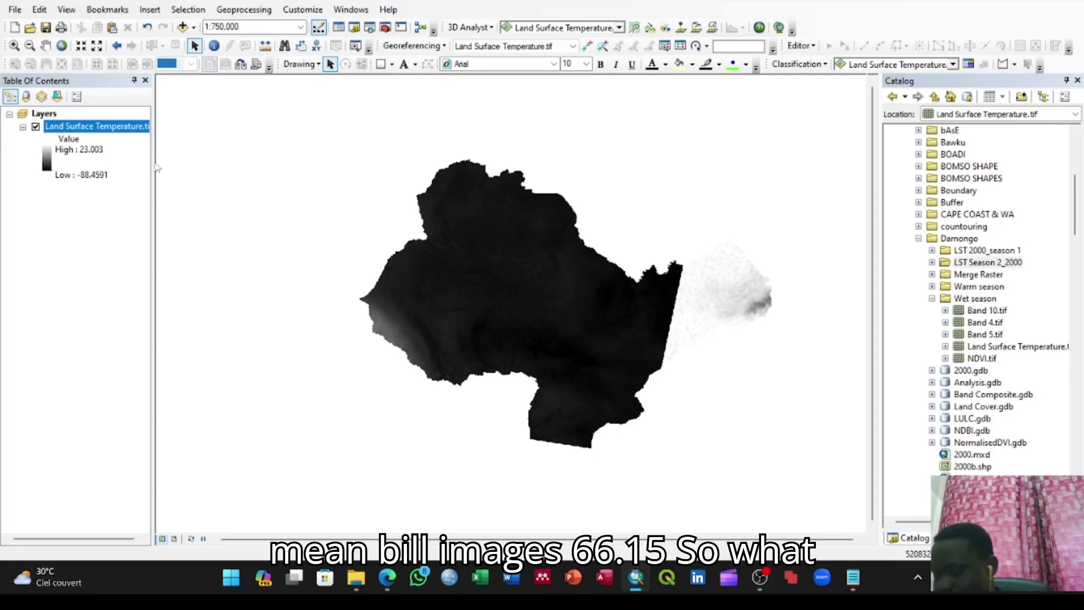
Start the Raster Calculator from Spatial Analyst's Map Algebra tools and insert Land Surface Temperature.tif into the expression
click(80, 129)
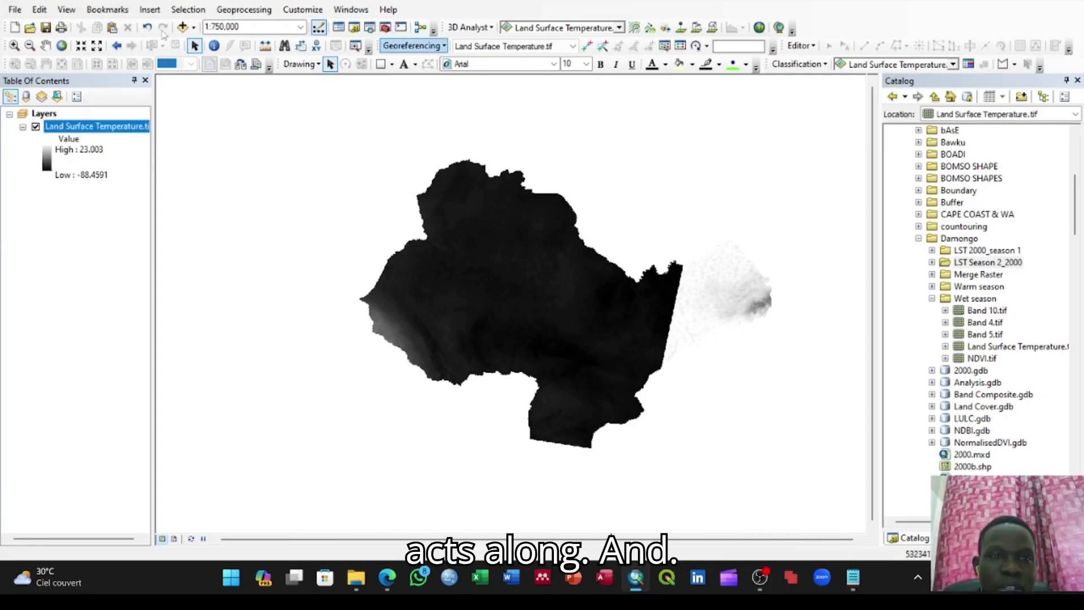
click(386, 27)
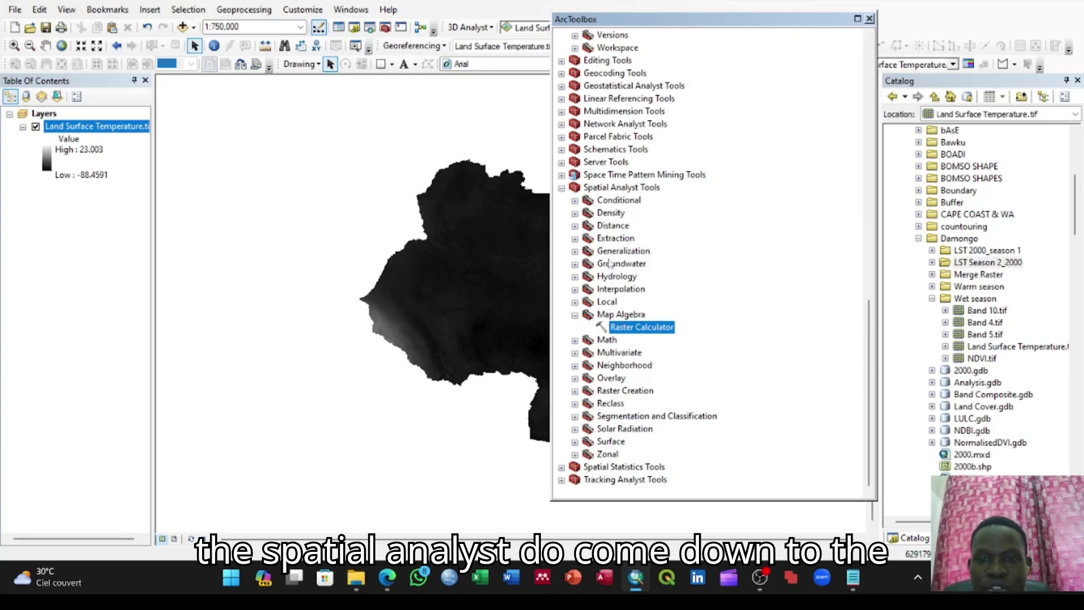
double_click(630, 328)
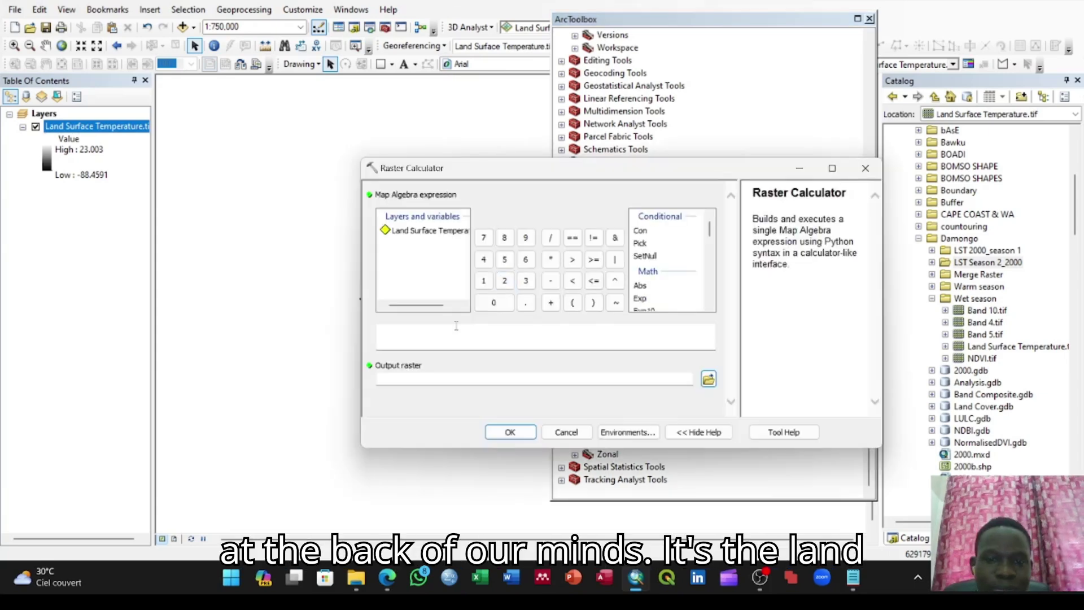
double_click(451, 232)
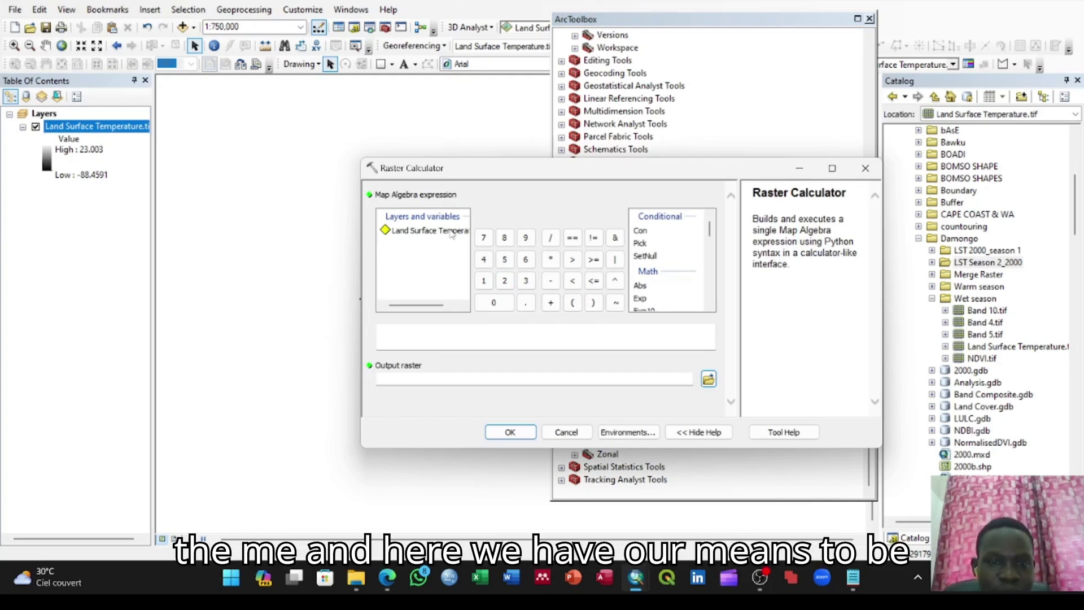
click(550, 281)
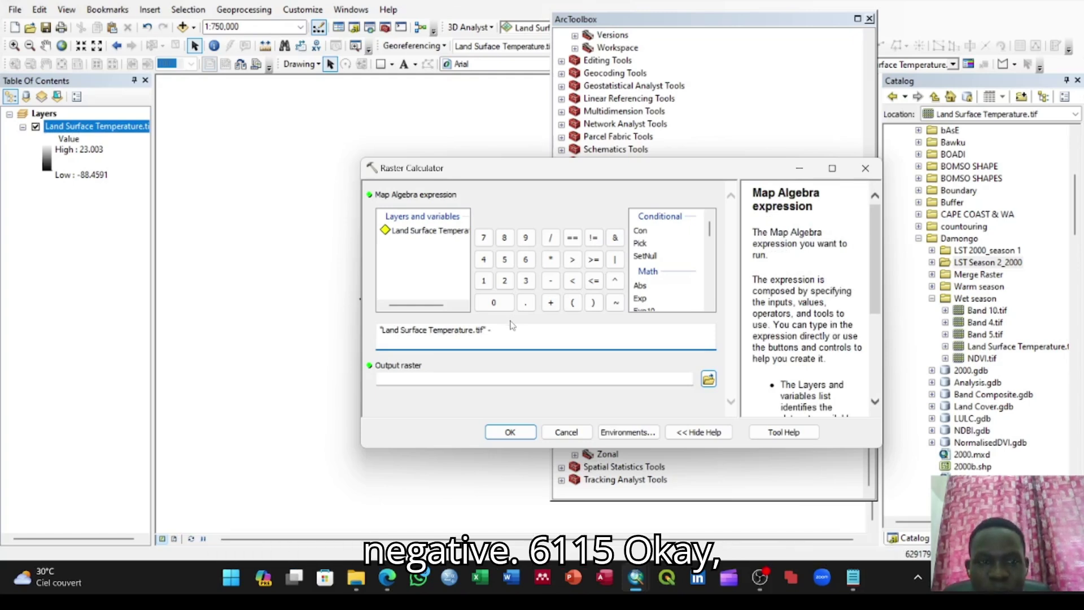
click(499, 333)
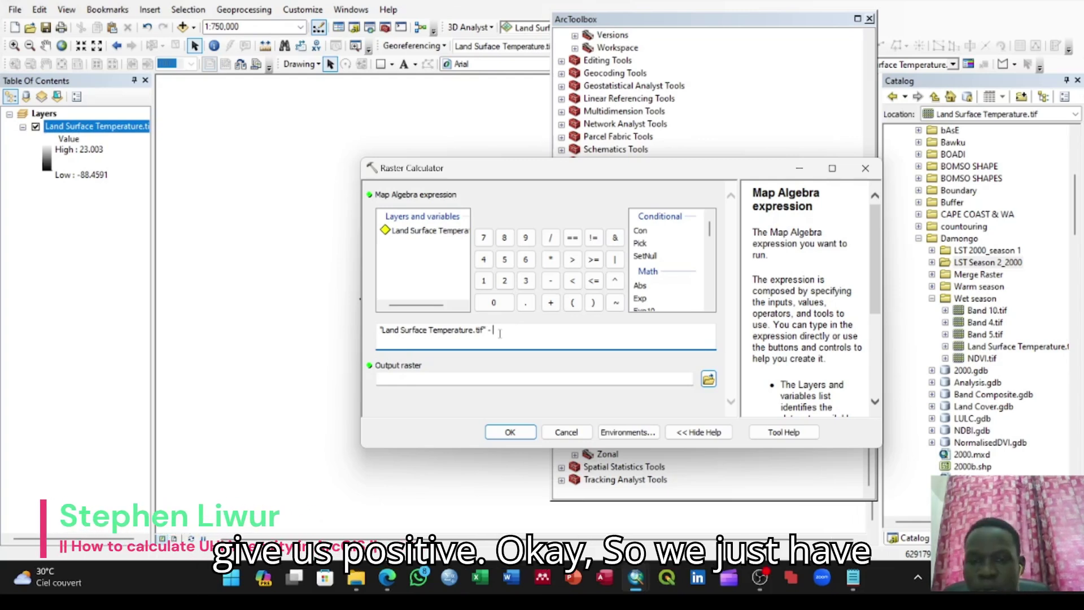
key(BackSpace)
key(BackSpace)
key(BackSpace)
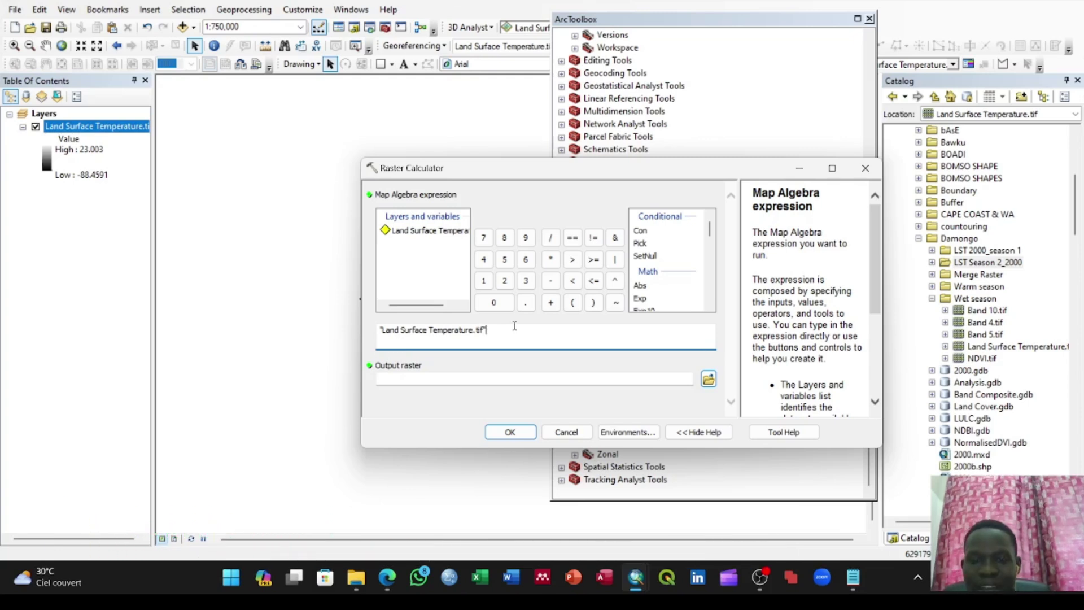
Complete the map algebra expression as ("Land Surface Temperature.tif" + 66.15) / 30.76
text(+ 66)
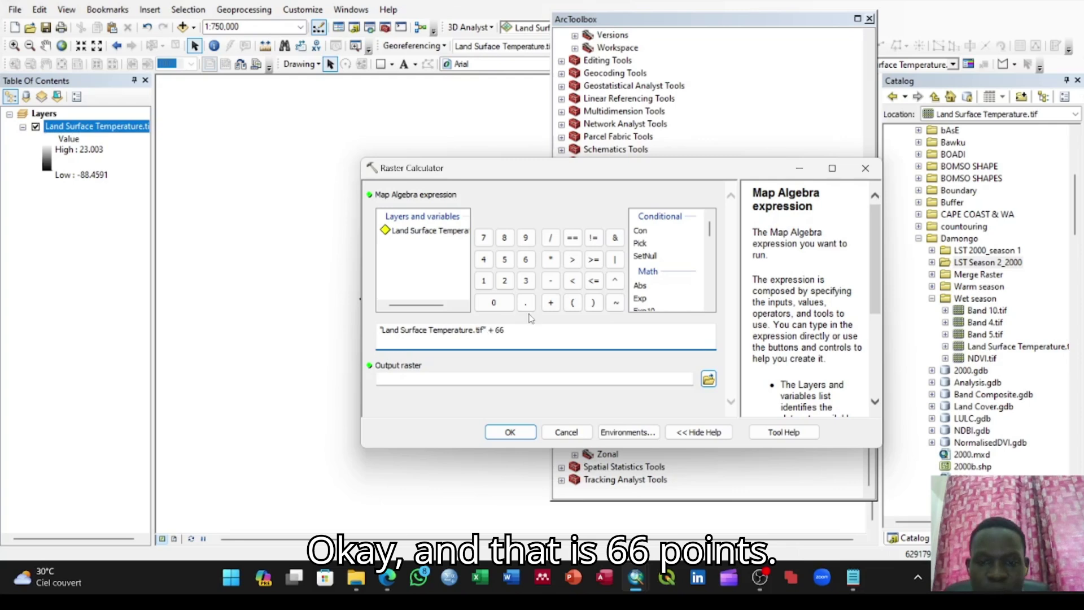
click(525, 302)
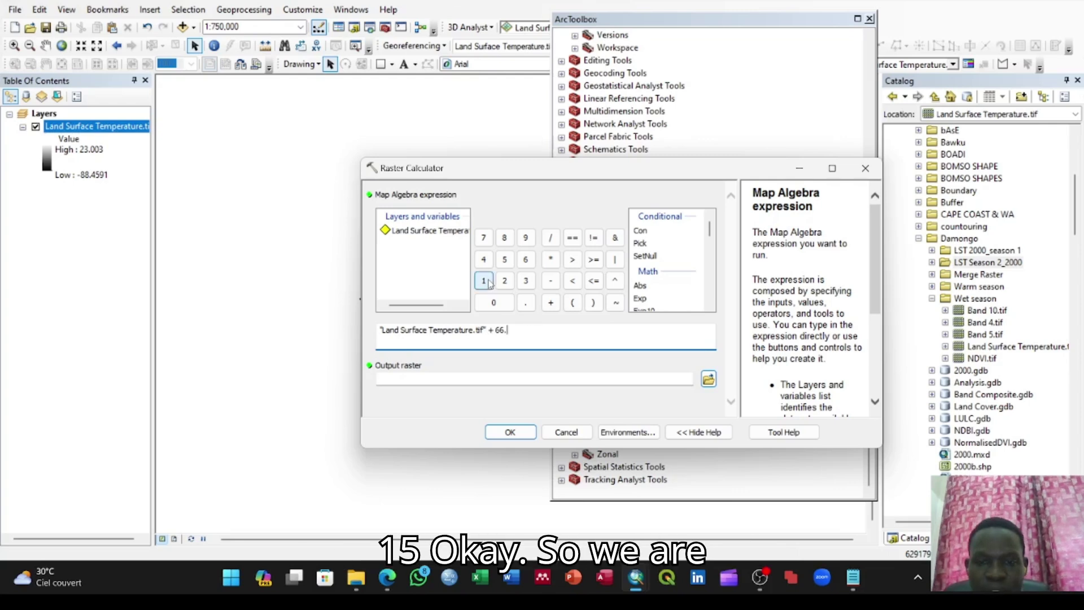
click(484, 280)
text(5))
click(380, 329)
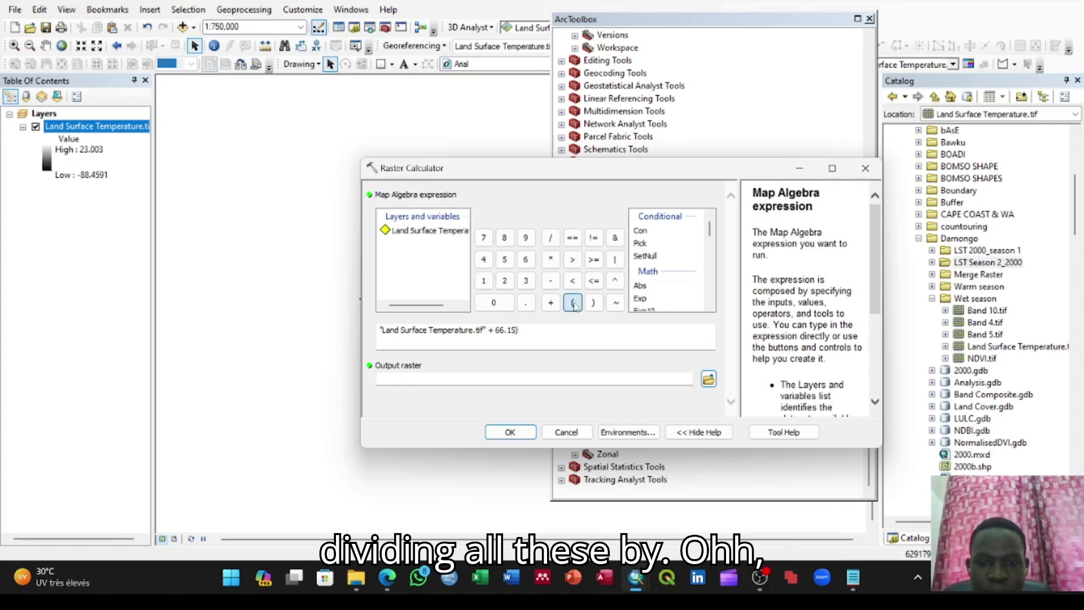
text(()
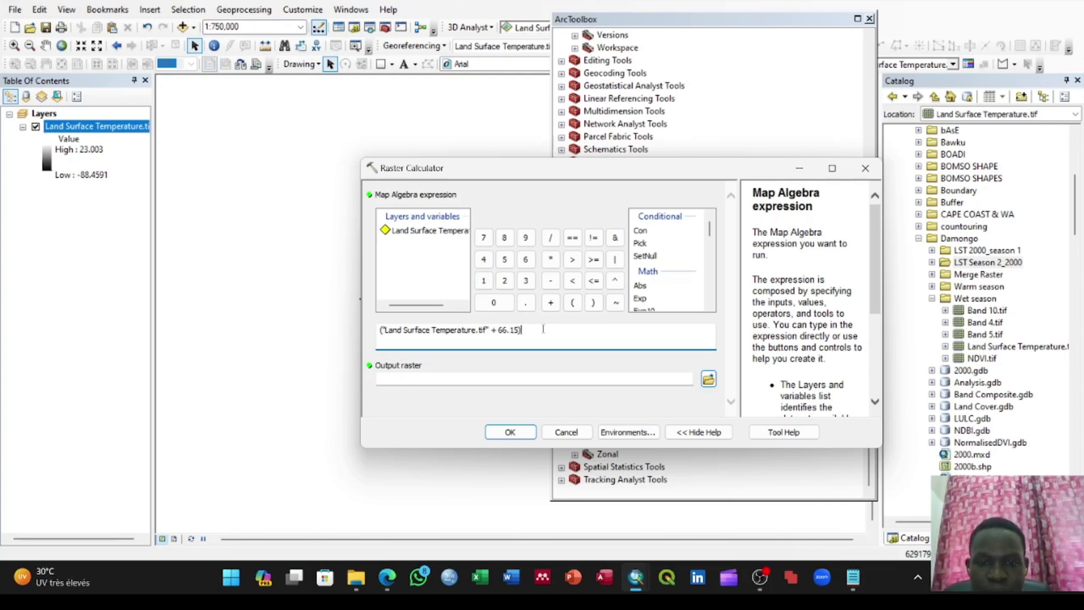
text( /)
click(526, 281)
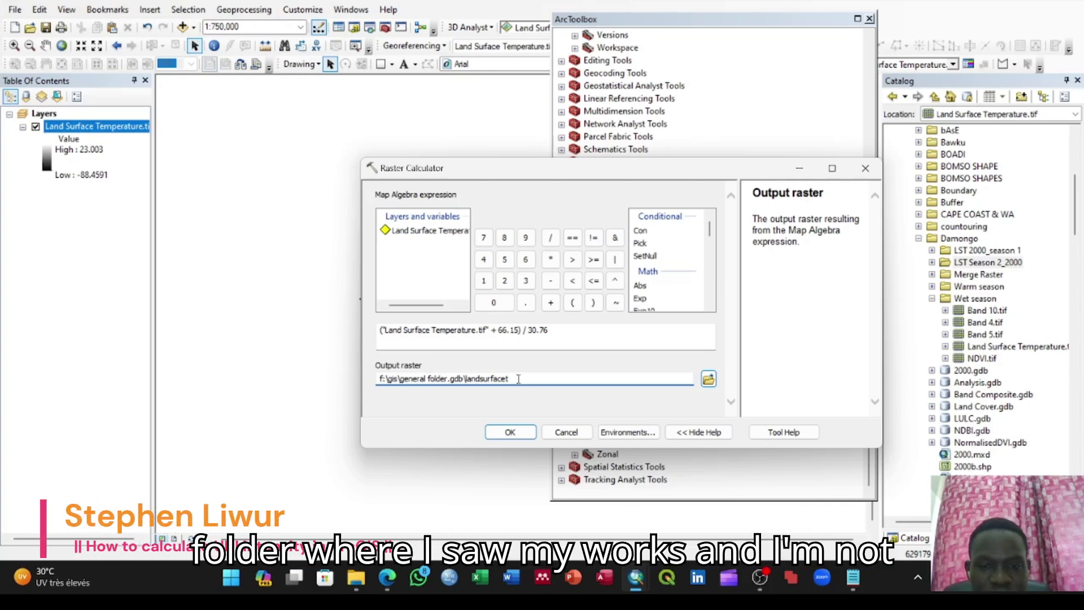
Name the output raster UHI in f:\gis\general folder.gdb, run the calculation and check its progress in the geoprocessing results
key(BackSpace)
key(BackSpace)
key(BackSpace)
key(BackSpace)
key(BackSpace)
key(BackSpace)
key(BackSpace)
key(BackSpace)
key(BackSpace)
key(BackSpace)
key(BackSpace)
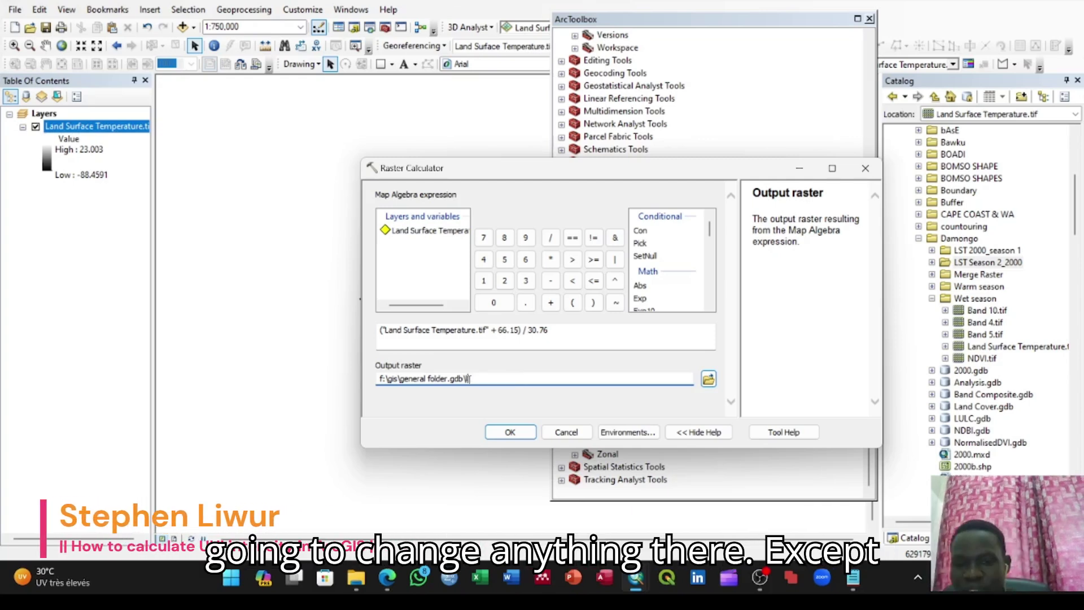
key(BackSpace)
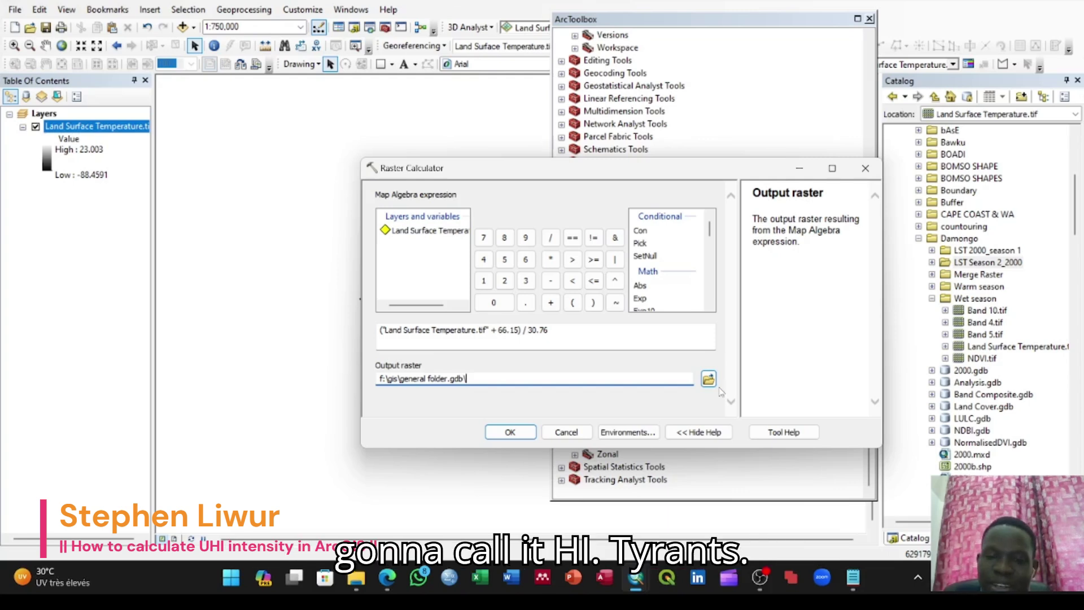
text(UHI)
click(600, 336)
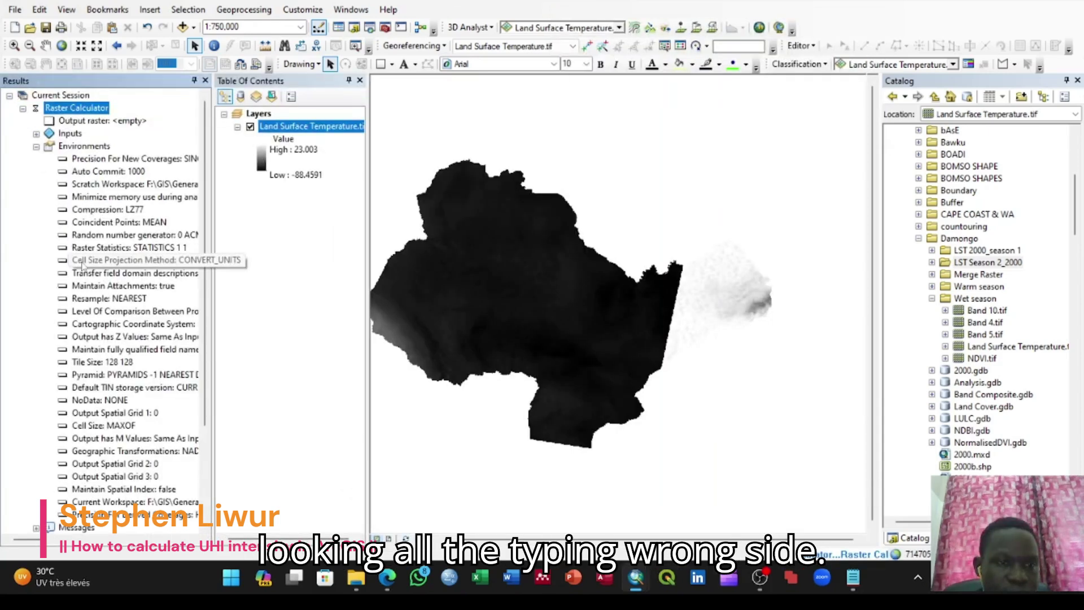
scroll(82, 265, down, 4)
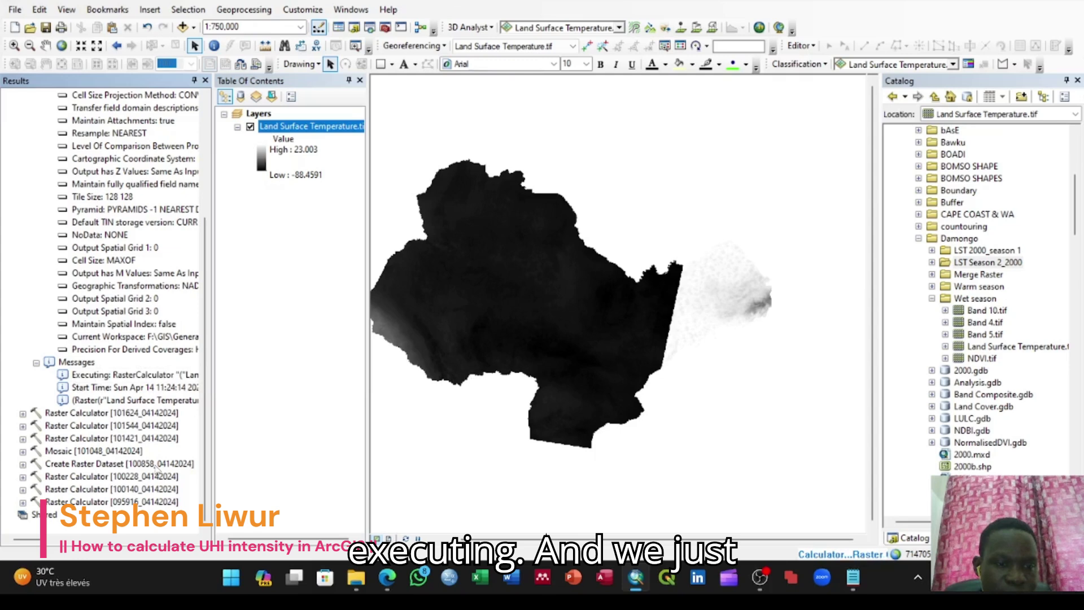
Close the geoprocessing results and turn off the Land Surface Temperature.tif layer
click(205, 81)
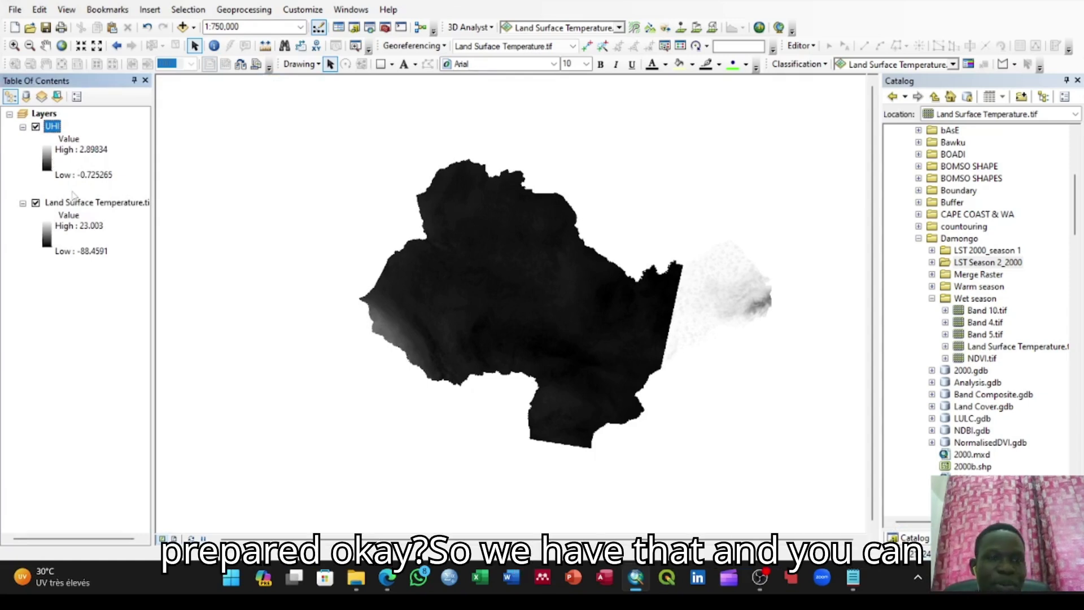
click(36, 203)
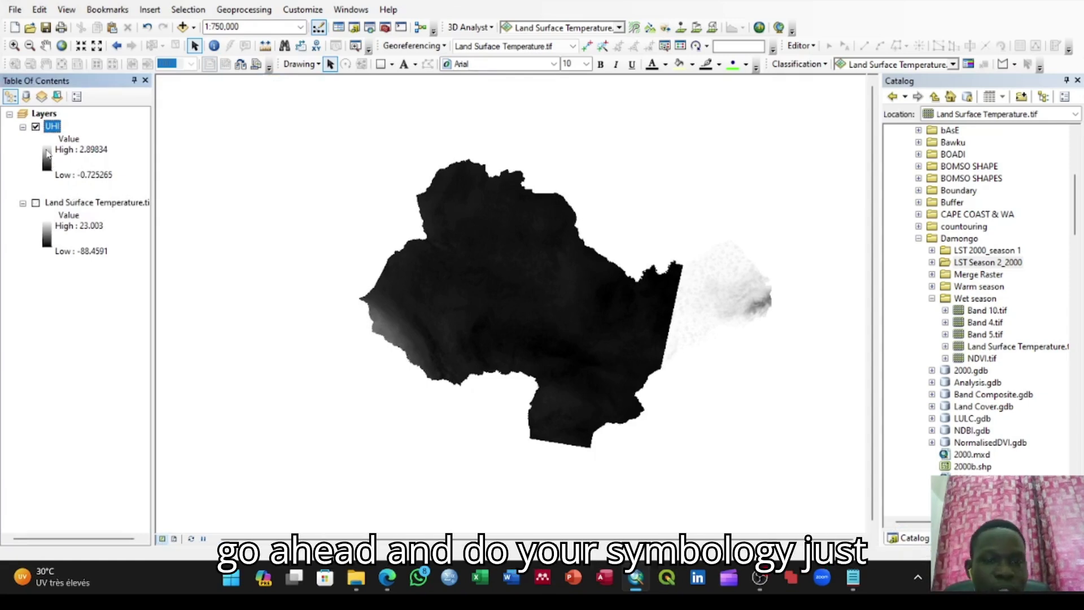
Try classified symbology on the UHI layer with three classes and whole-number labels, and raise the class count to 5
right_click(52, 126)
click(98, 328)
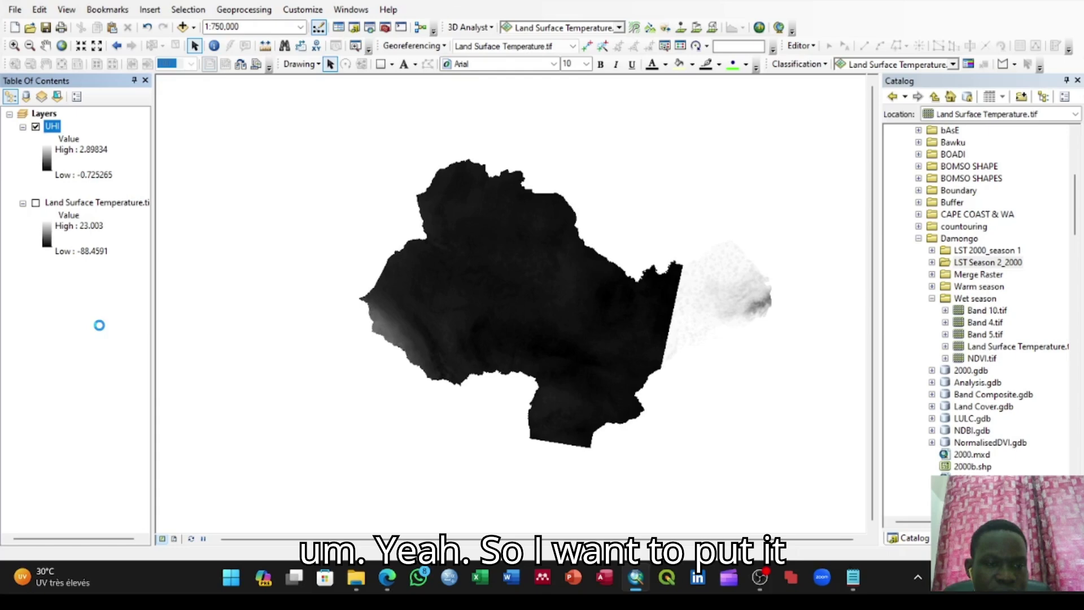
click(347, 186)
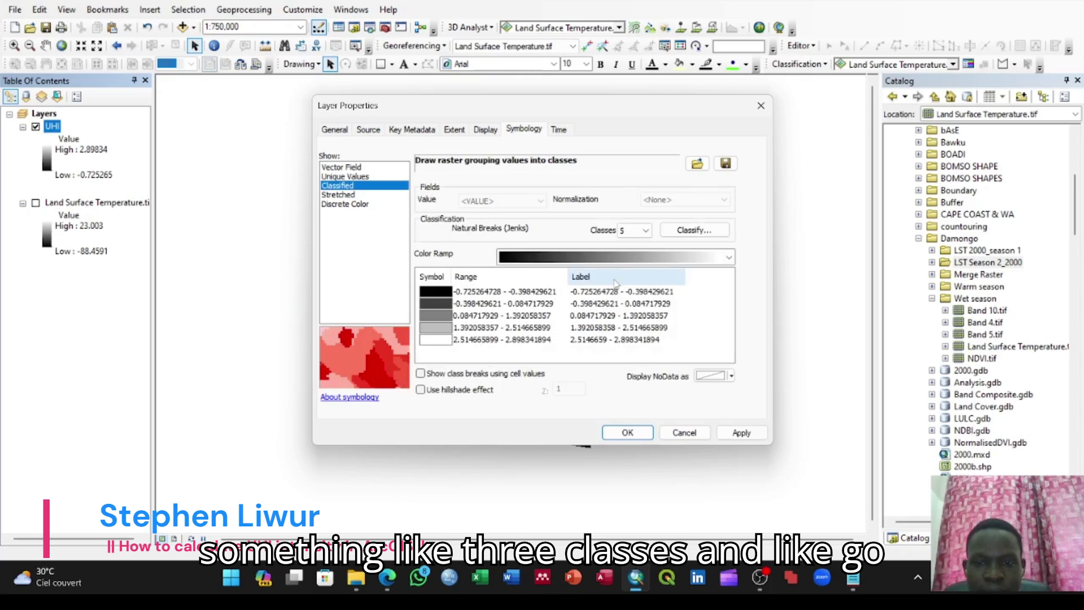
click(621, 277)
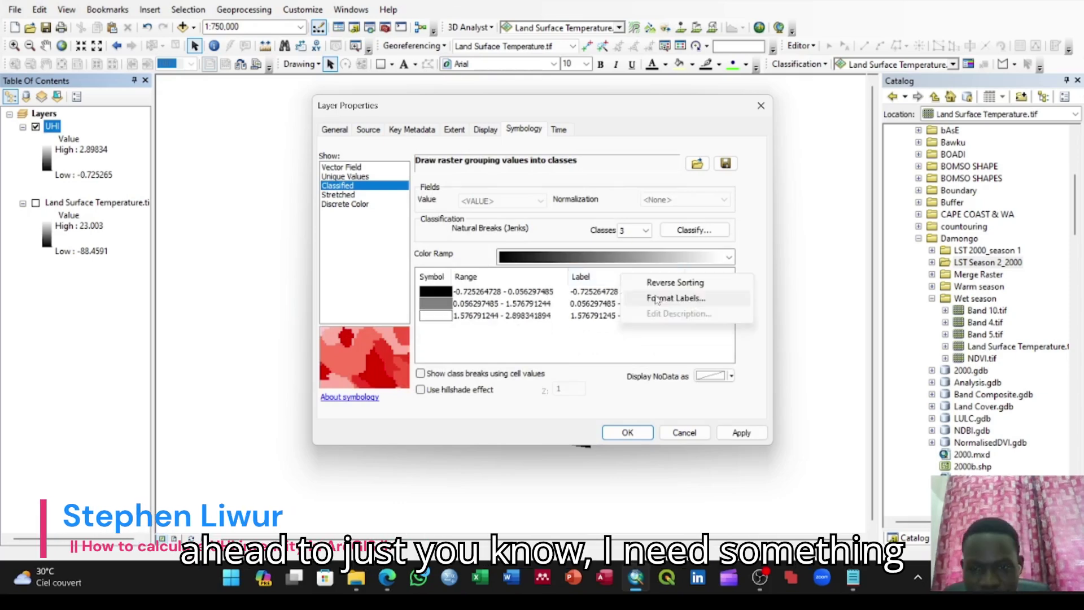
click(658, 299)
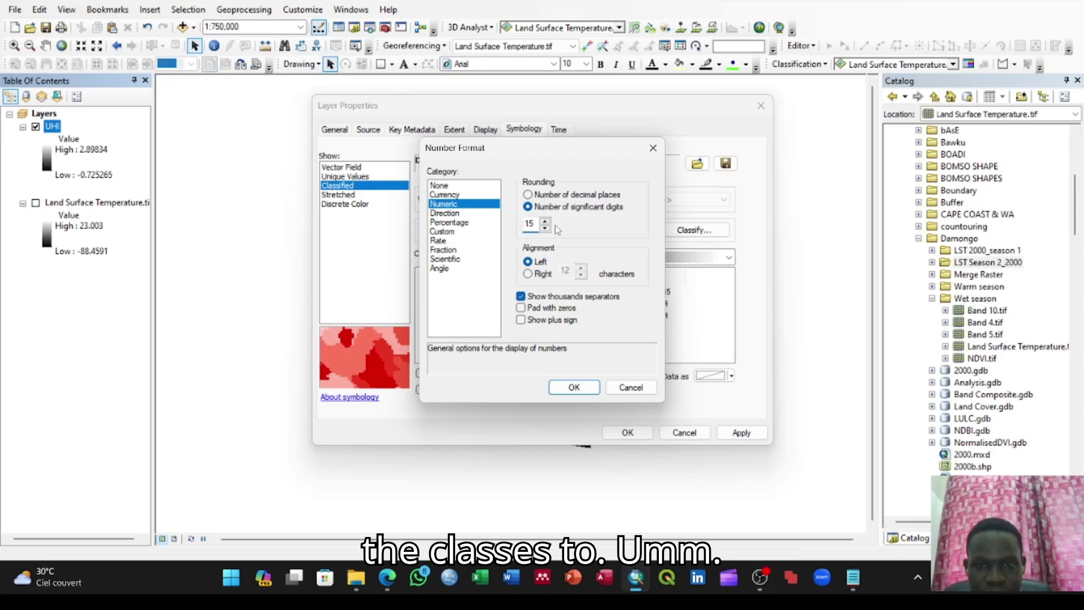
click(645, 230)
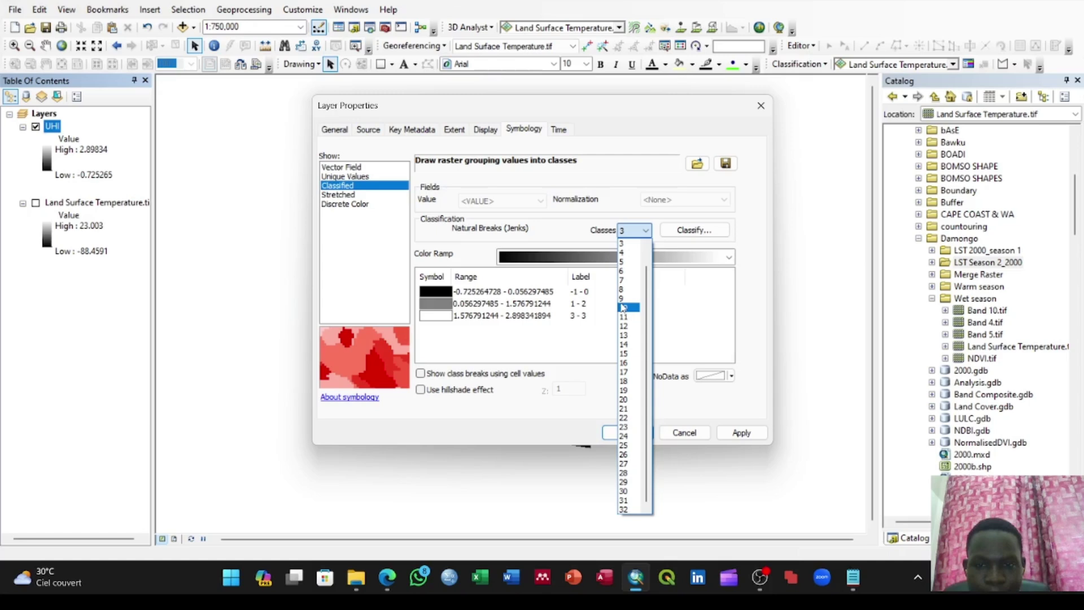
click(622, 261)
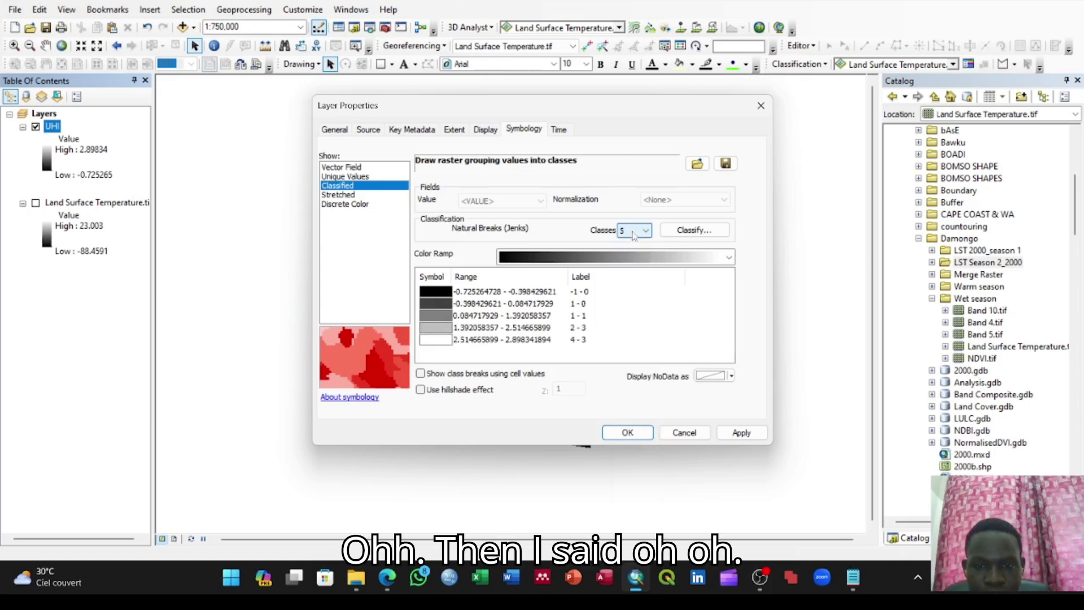
Display the UHI raster with stretched symbology and a color ramp running from green for low through yellow to red for high values
click(633, 233)
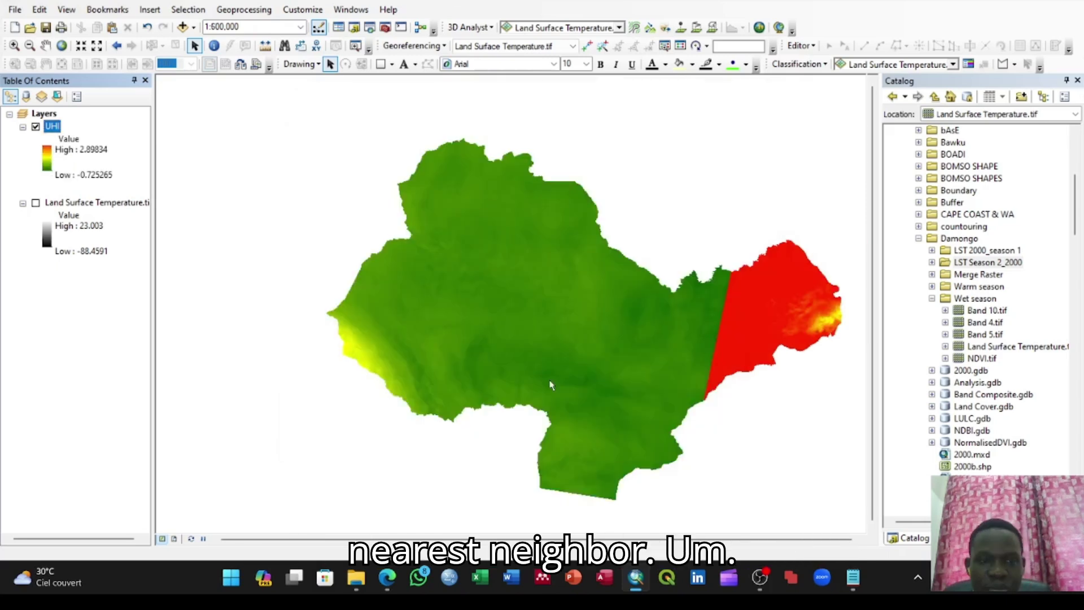
drag(634, 351, 566, 316)
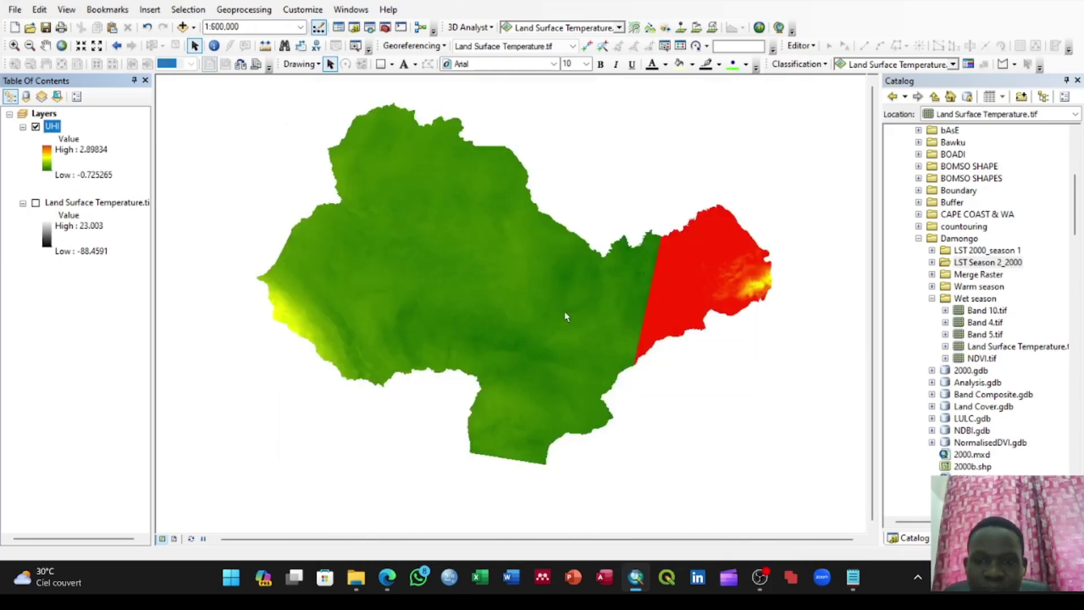